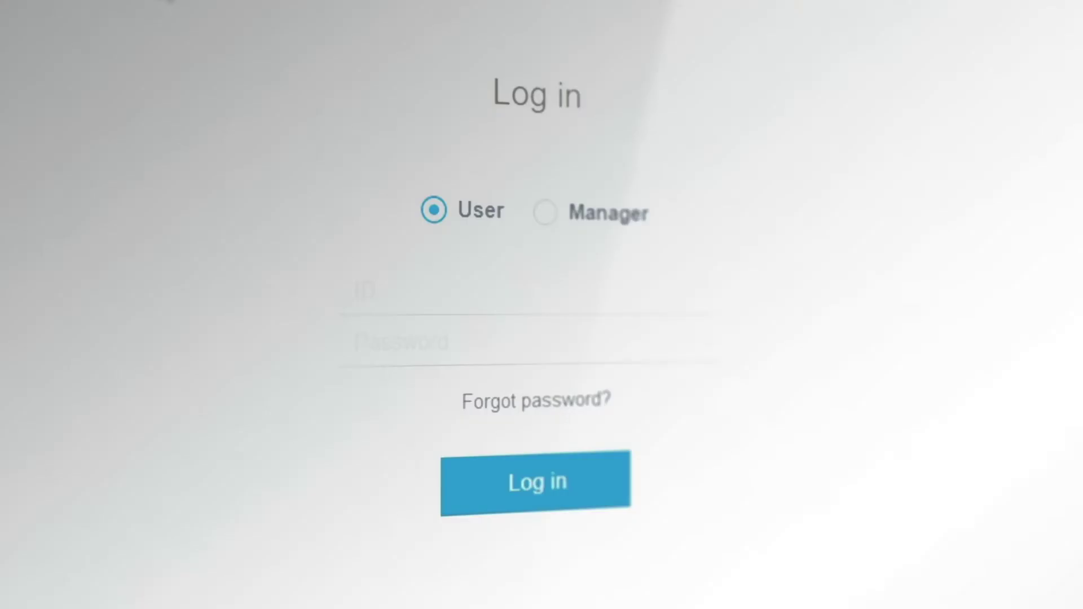
Enter the user's e-mail address as the login ID and type the account password
click(357, 290)
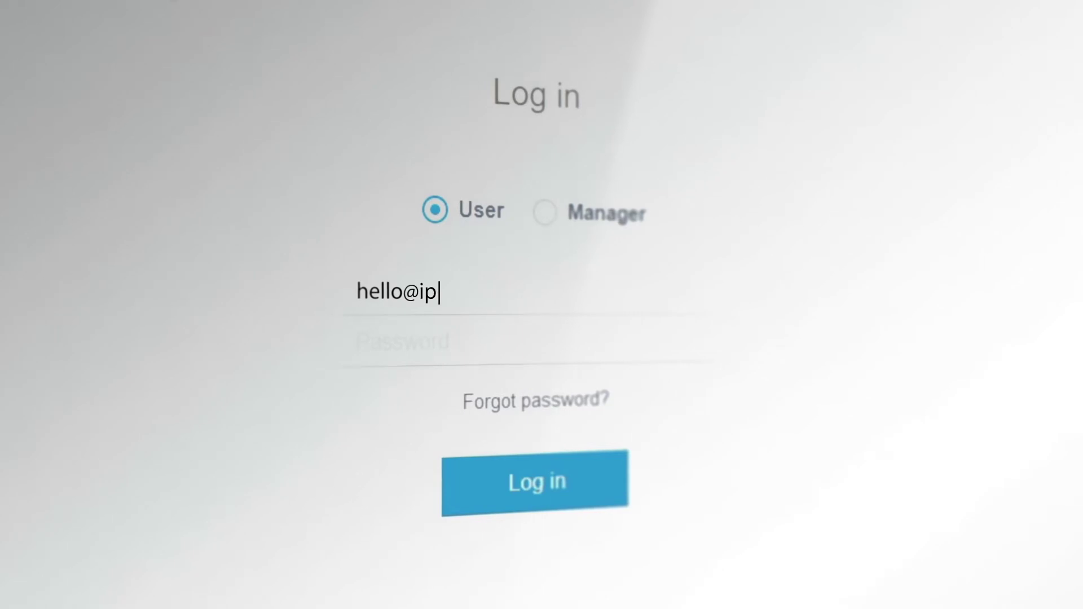
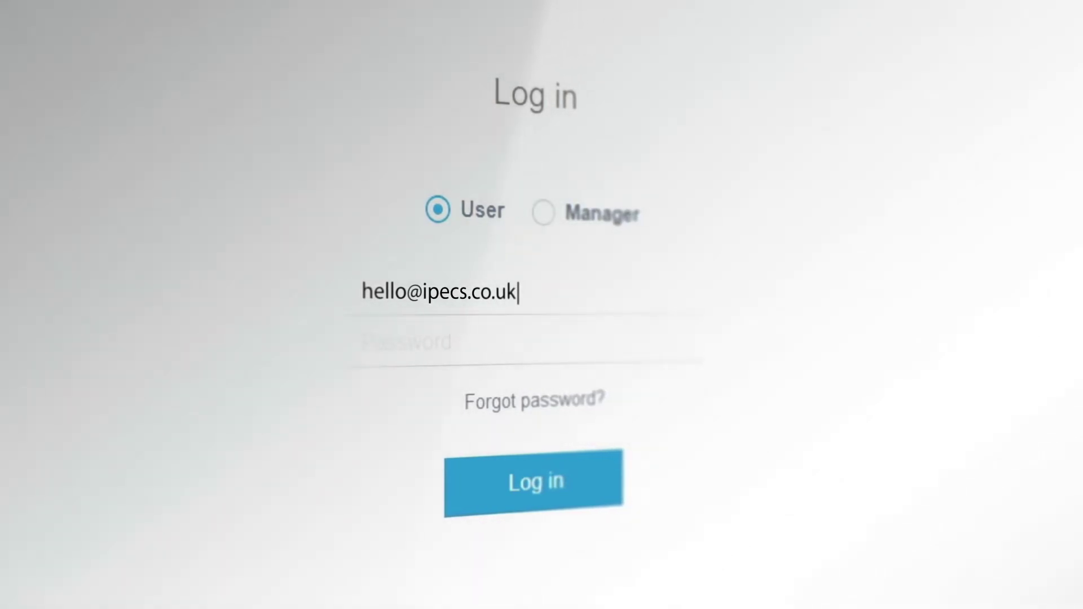
click(368, 344)
text(********)
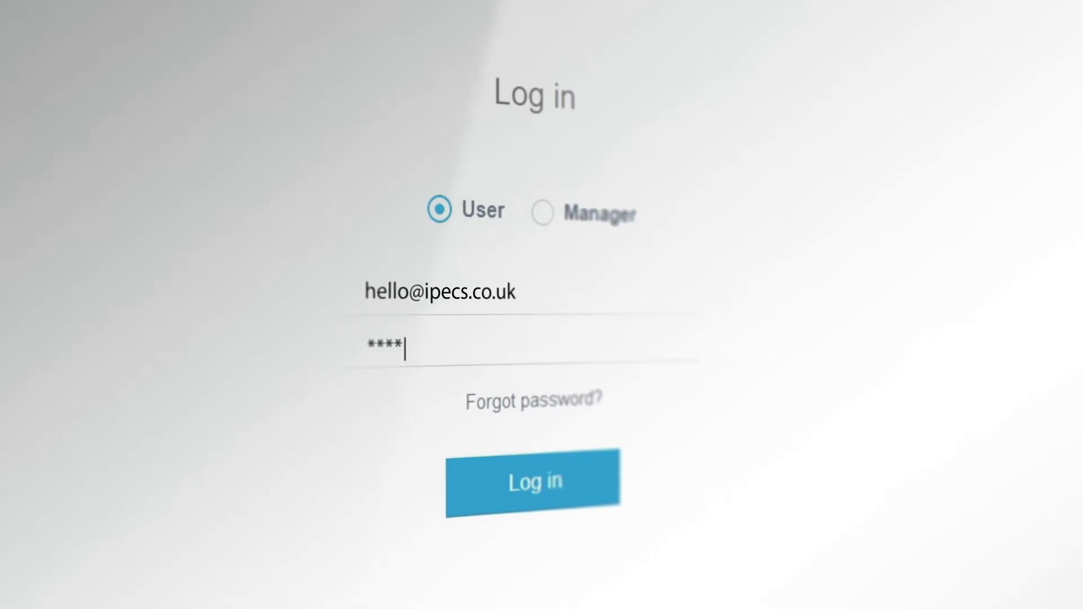
text(**)
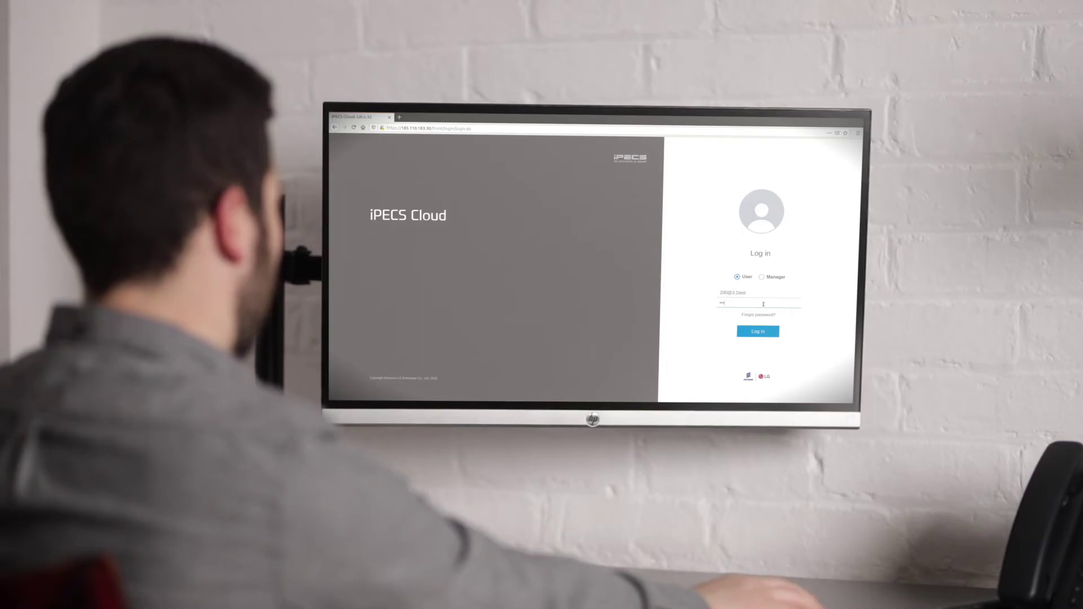
text(*******)
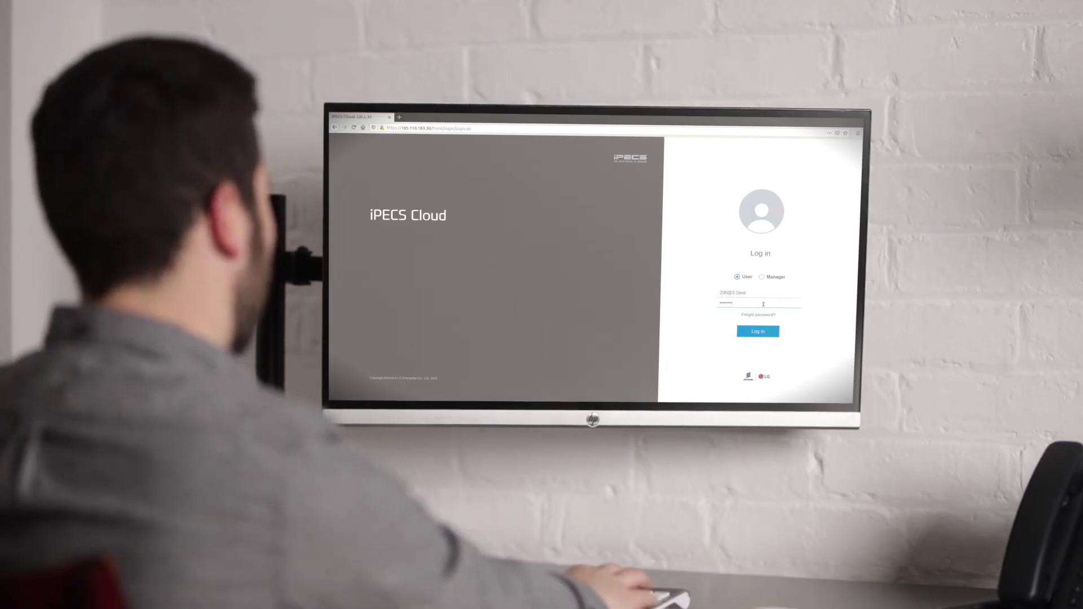
Submit the login details to sign in to the iPECS Cloud user portal
key(Return)
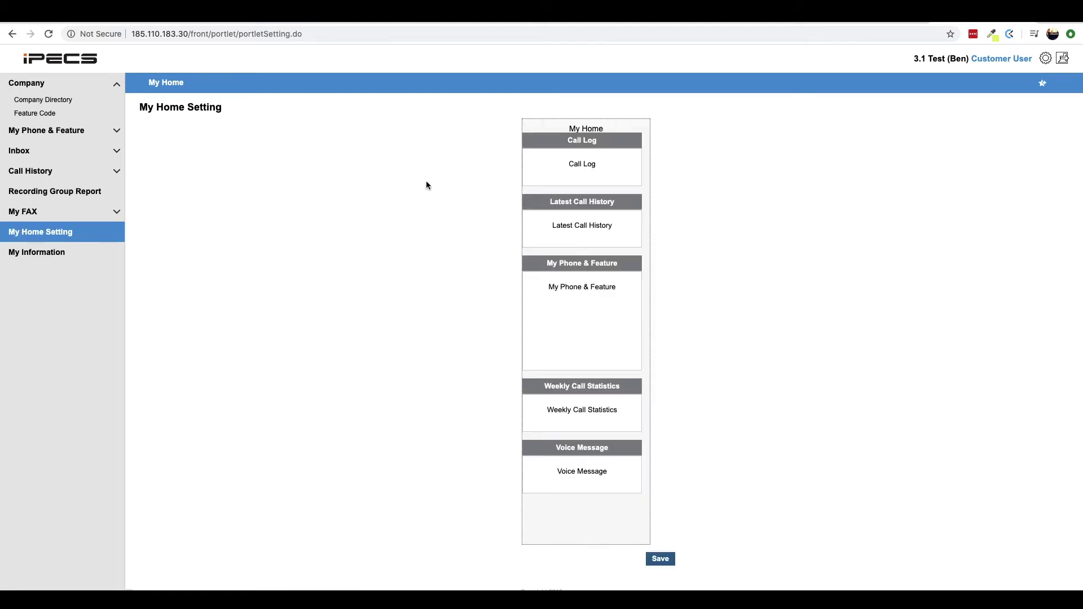
Remove Call Log, Weekly Call Statistics and Voice Message from My Home and save the layout
drag(542, 141, 177, 186)
drag(579, 257, 333, 189)
drag(552, 140, 487, 133)
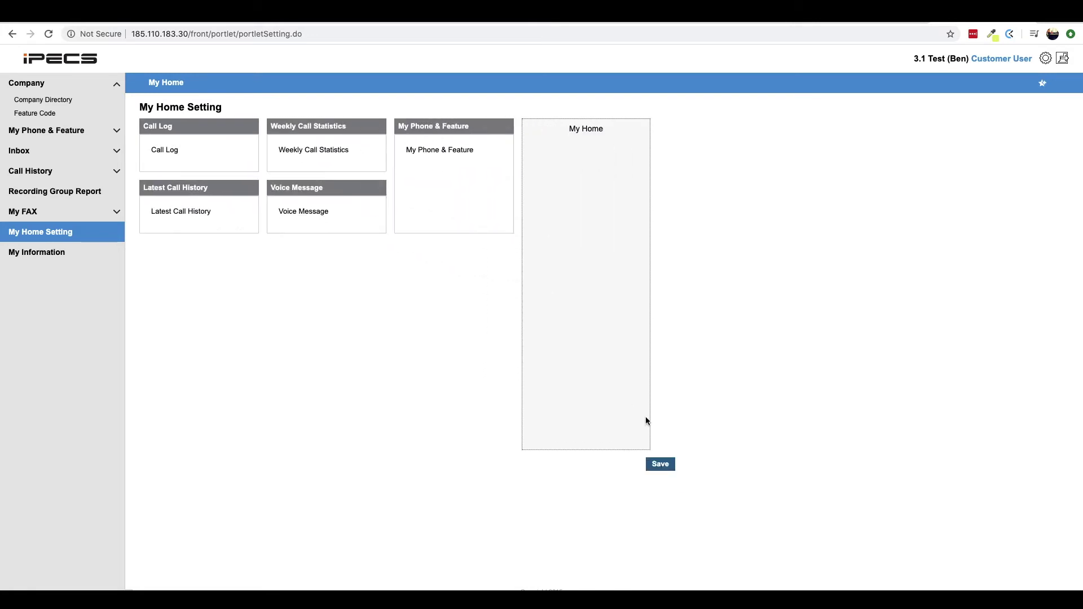
click(665, 468)
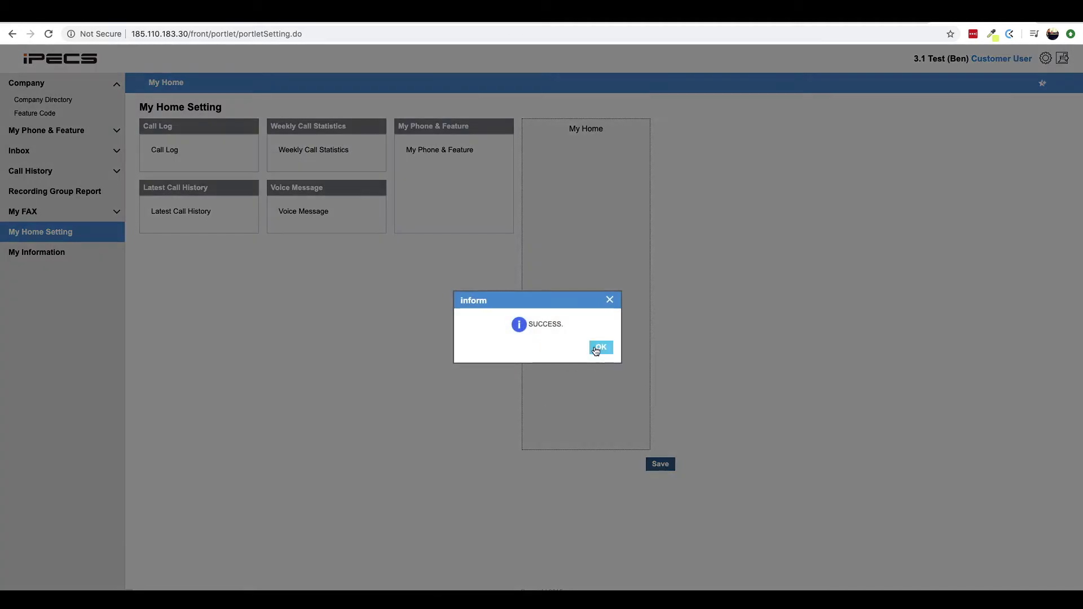
click(600, 347)
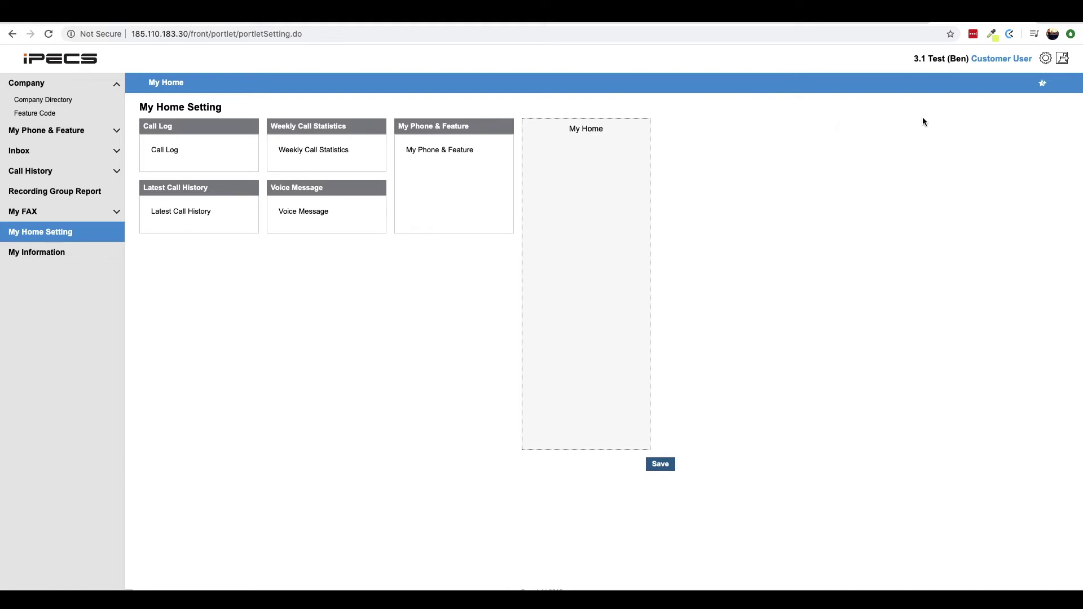
Add a Company Directory tab to a new slot in the top tab bar
click(1042, 85)
click(247, 89)
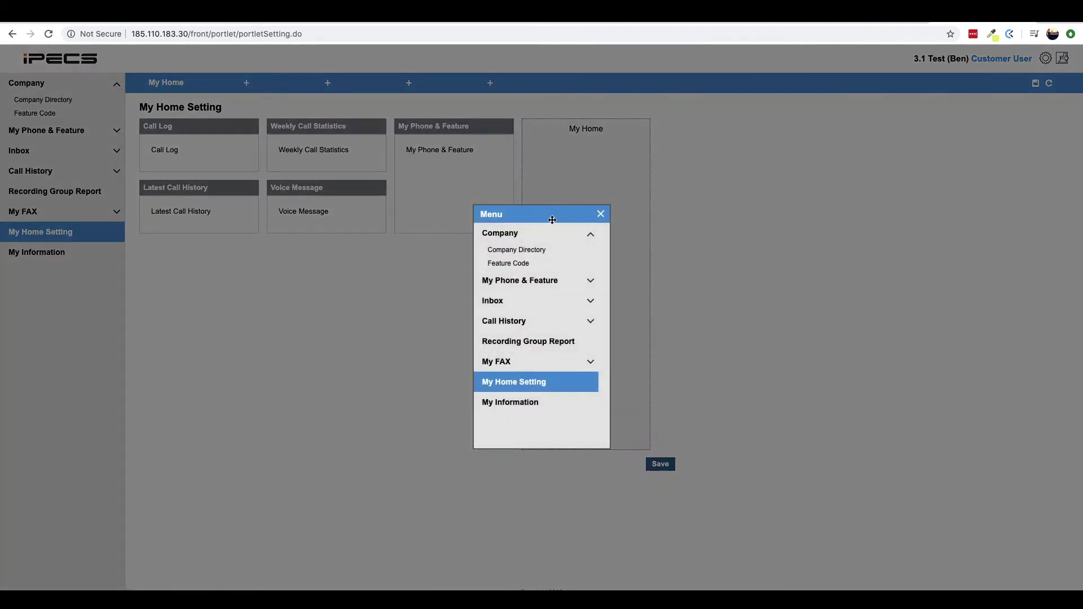
click(533, 250)
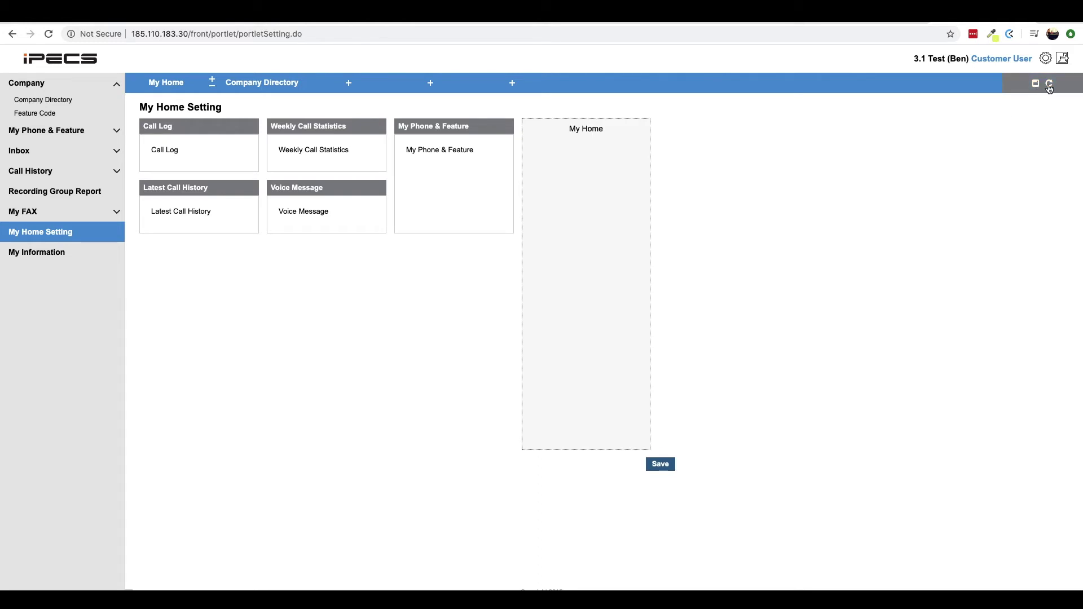
click(1050, 85)
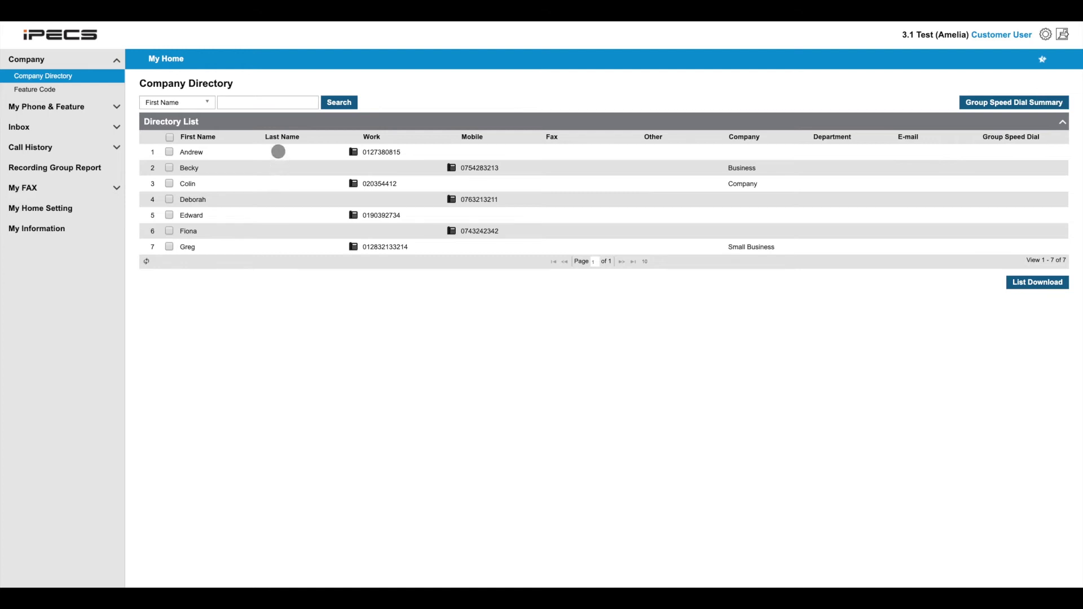
View five contacts' details, then show the Feature Code list and expand My Phone & Feature
click(278, 152)
click(273, 168)
click(270, 184)
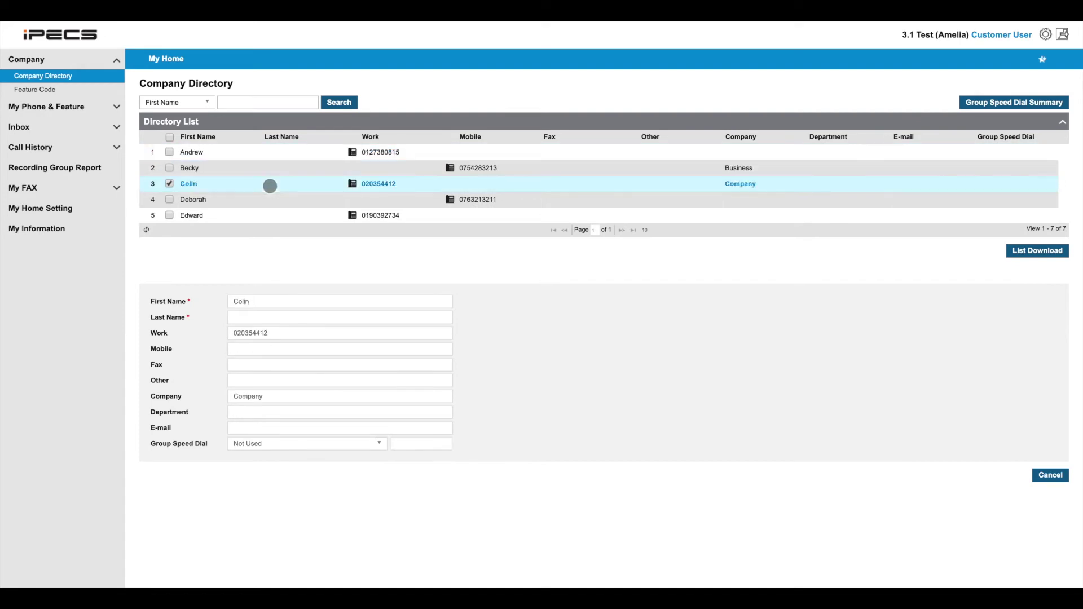
click(271, 201)
click(261, 219)
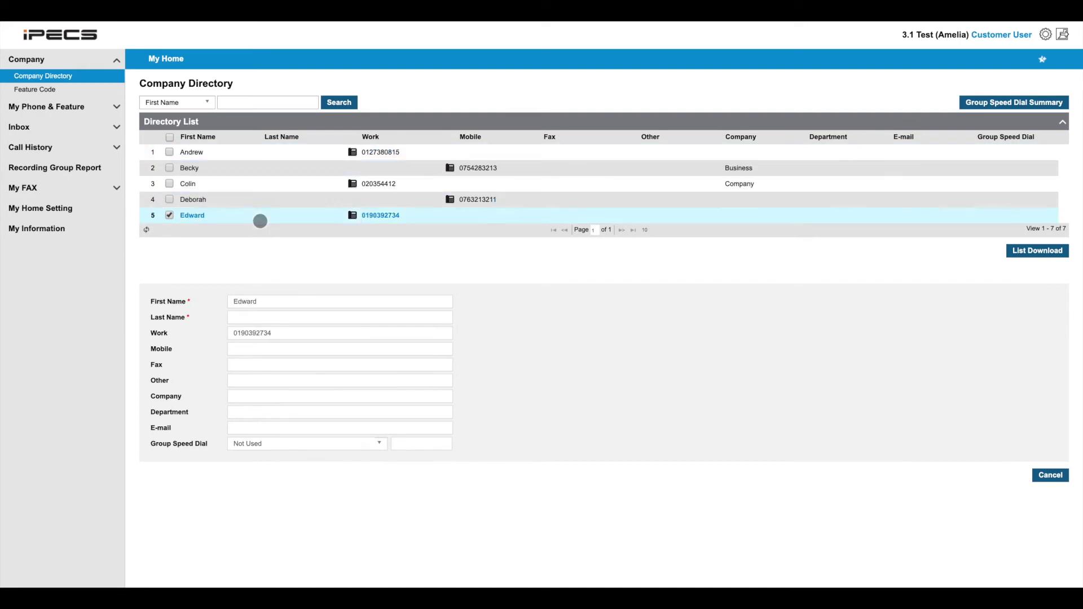
click(74, 91)
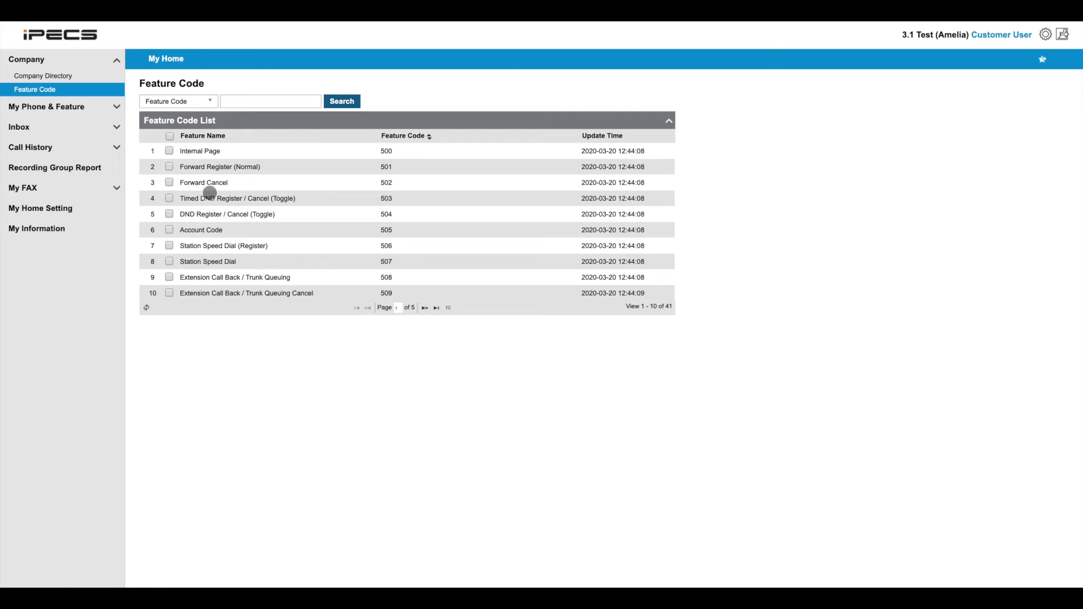
click(106, 107)
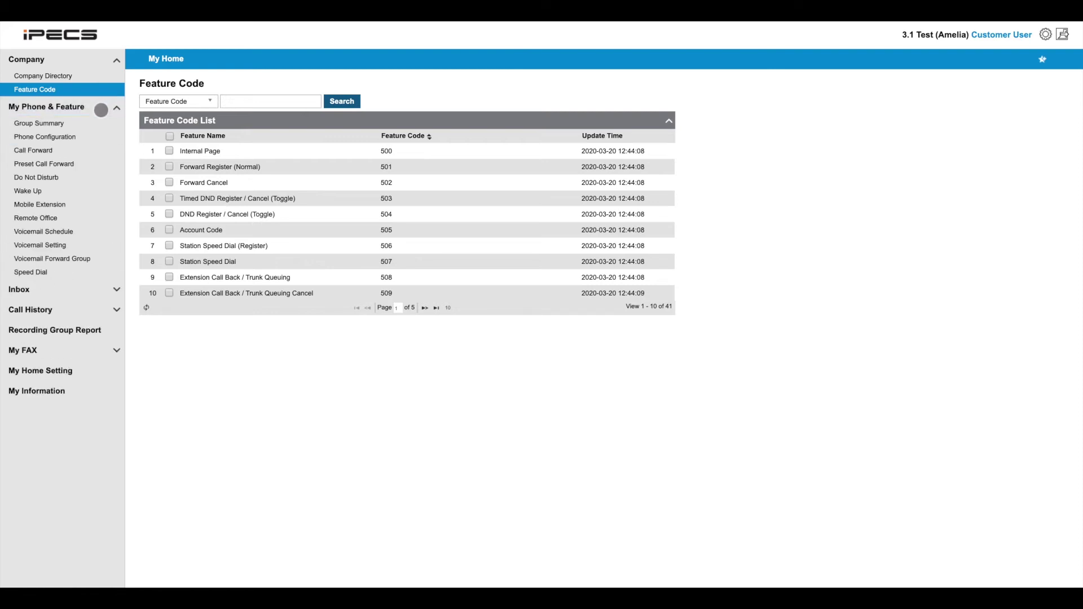
Set extension 203's call forward type to Busy/No answer with Voice Mail as destination
click(49, 151)
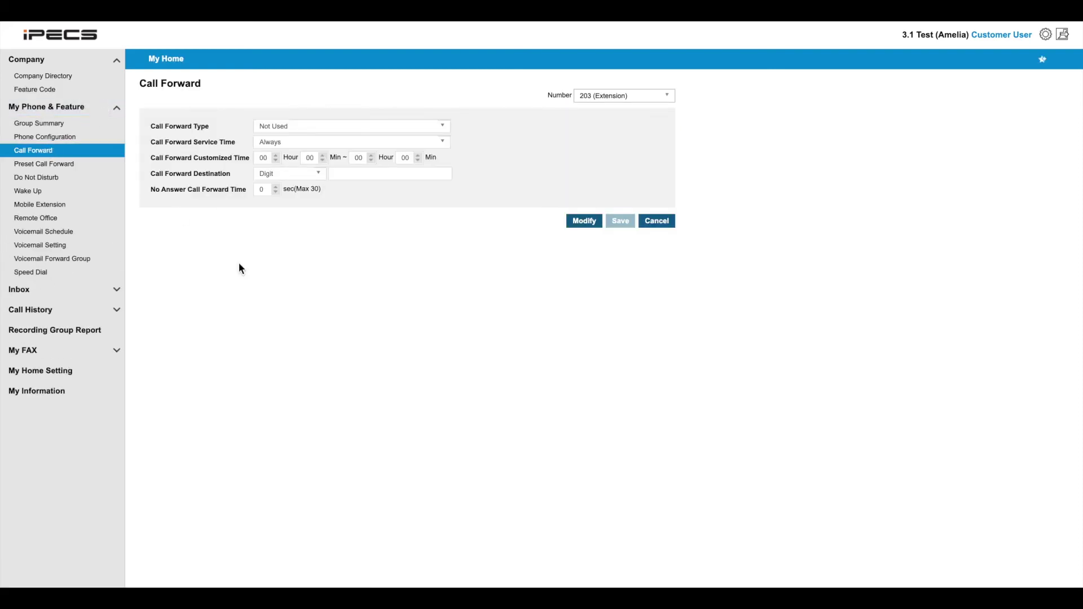
click(584, 221)
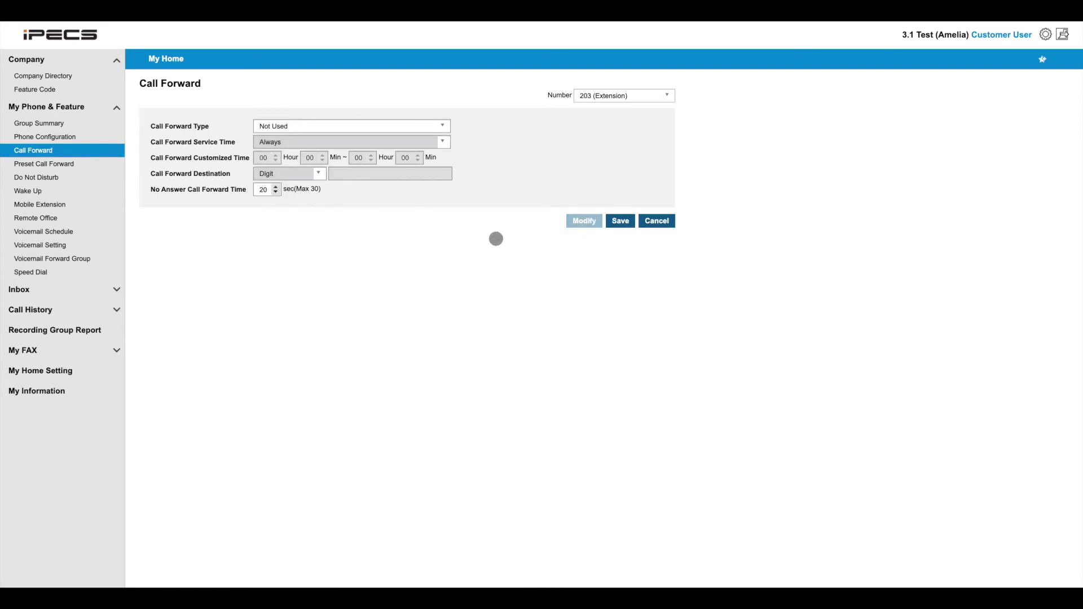
click(436, 124)
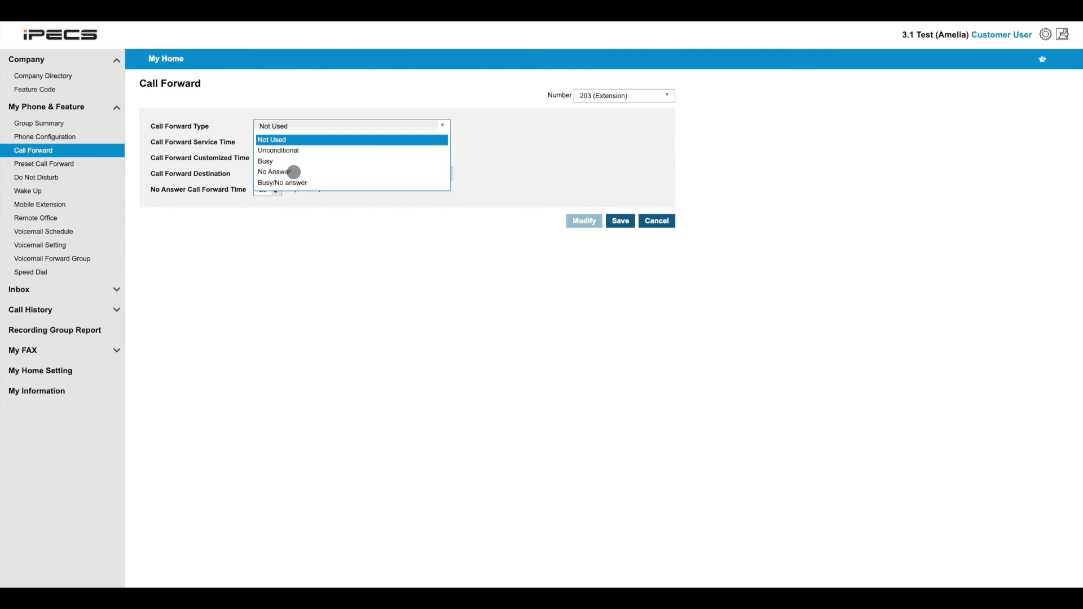
click(290, 182)
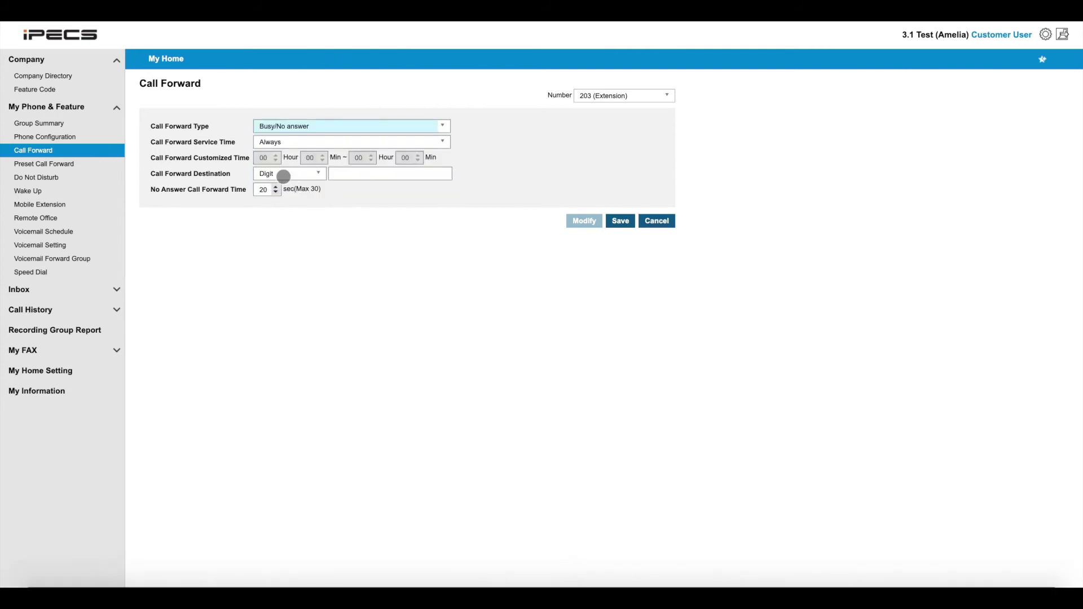
click(284, 177)
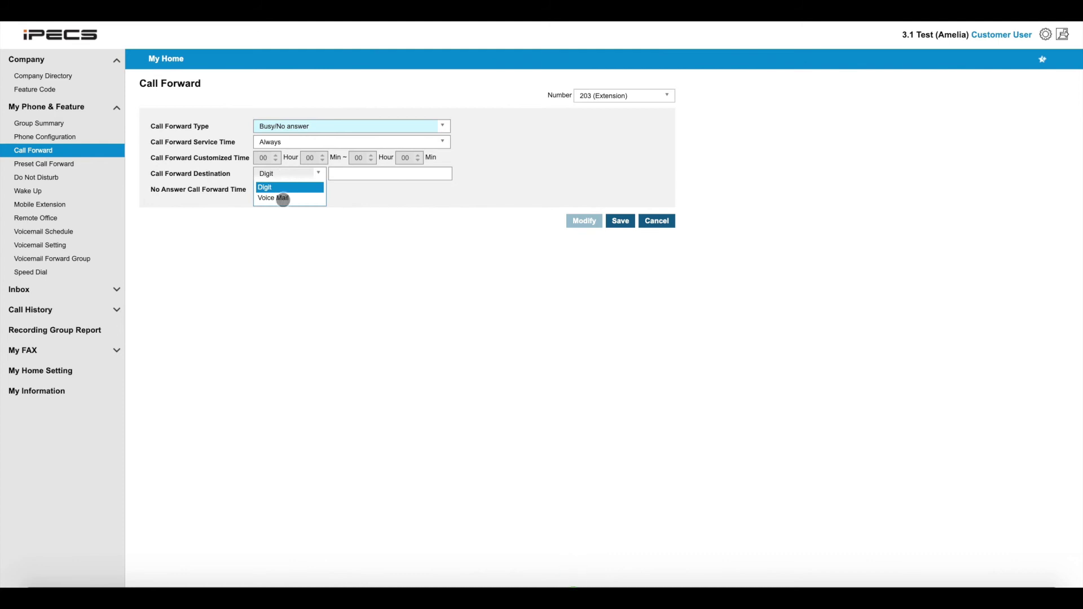
click(282, 197)
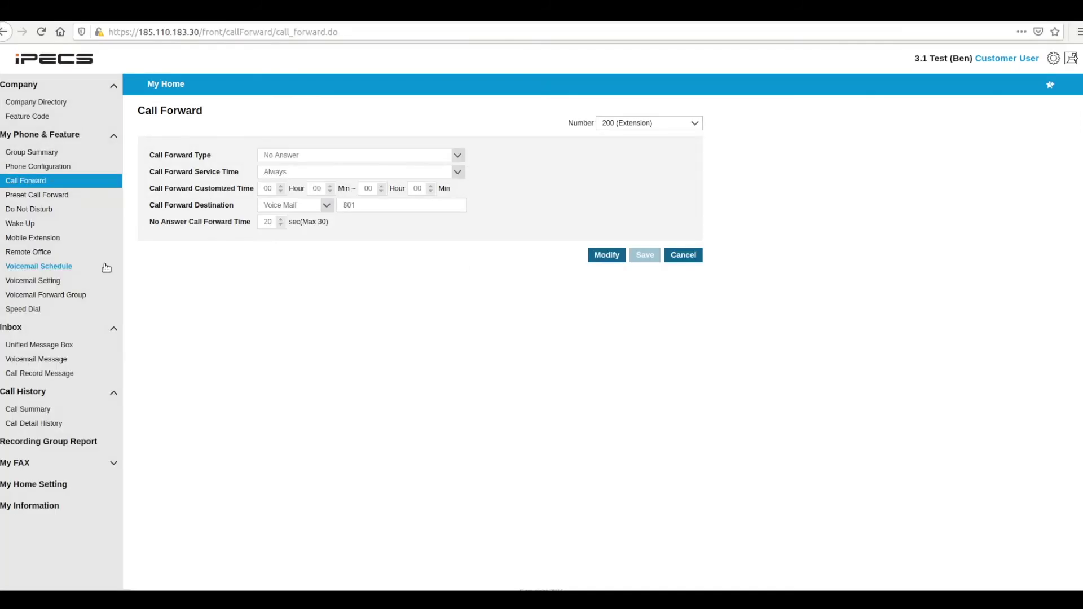
Add a 17:00–23:59 voicemail schedule excluding Thursday and Friday, then open Voicemail Setting
click(106, 268)
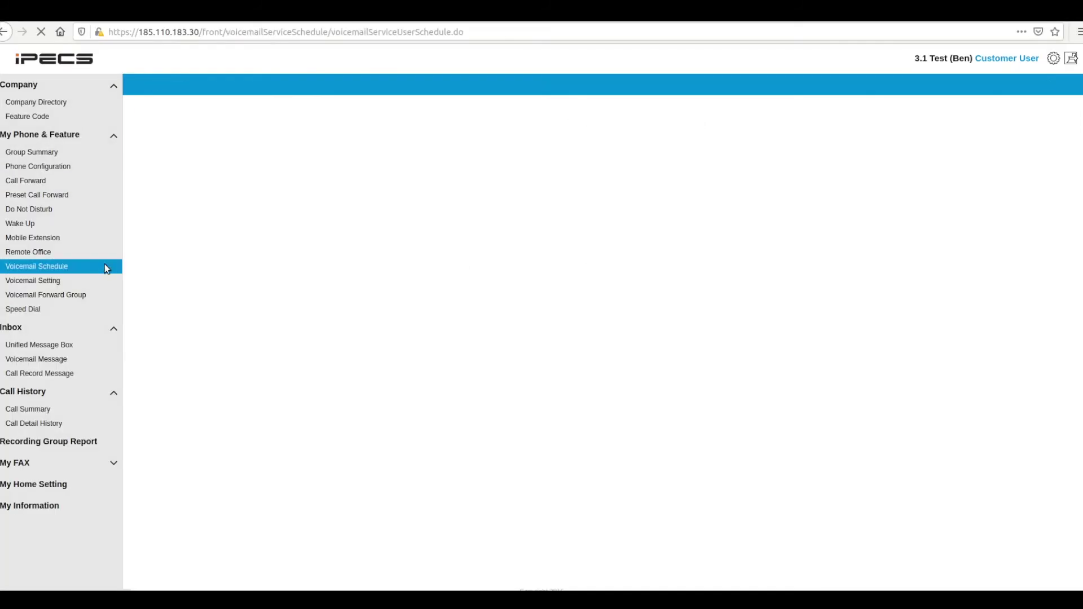
click(982, 186)
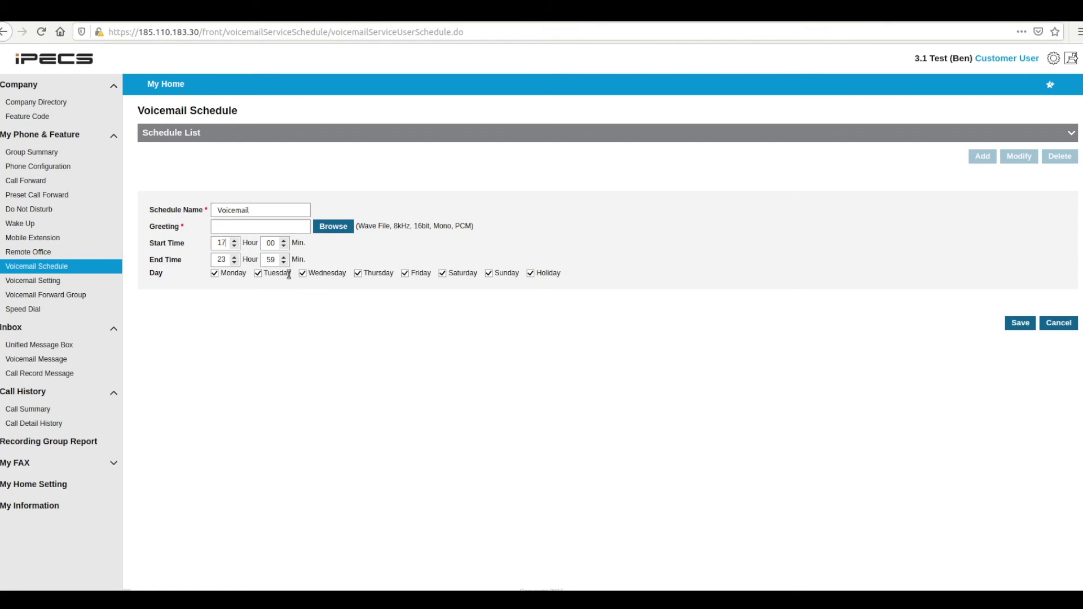
click(404, 273)
click(358, 273)
click(69, 281)
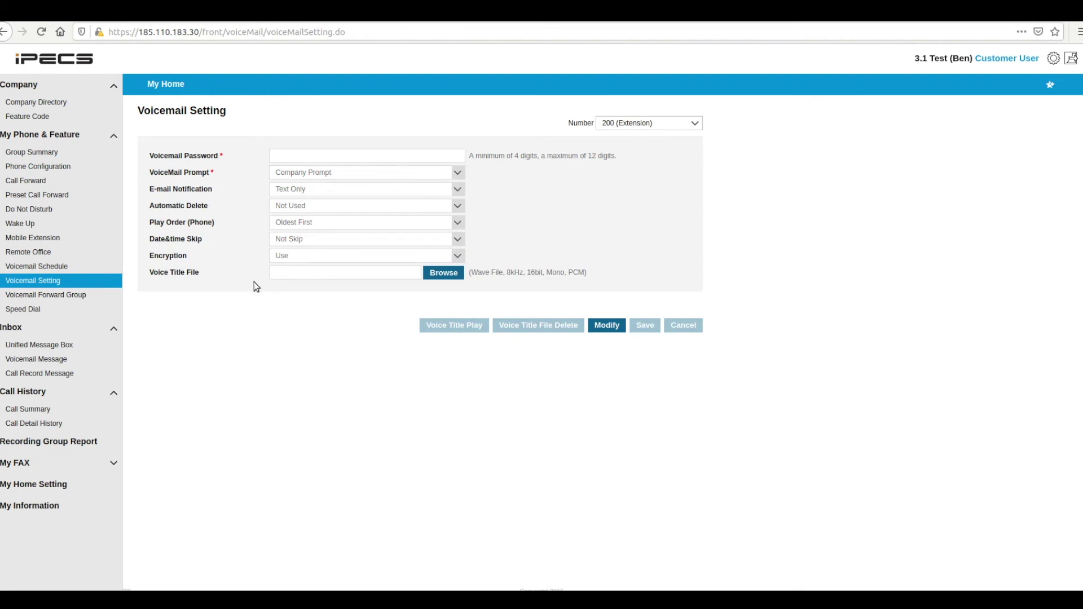
Open Inbox > Voicemail Message to list the three unread voicemails from extension 203
click(100, 361)
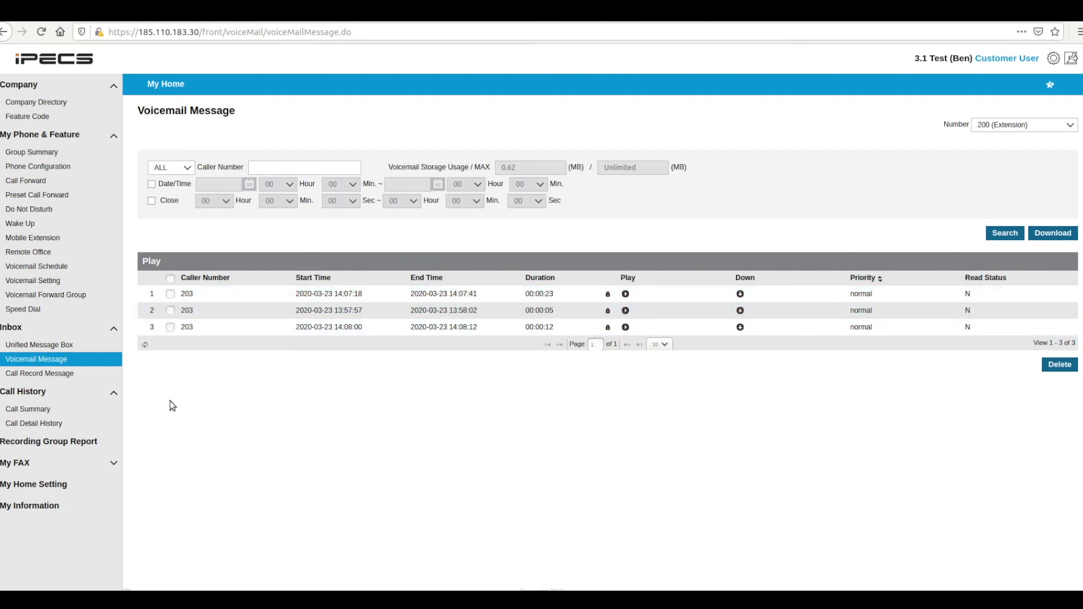
Start the Call Summary period at 08:00 on 2020-03-23, then view My Information
click(91, 413)
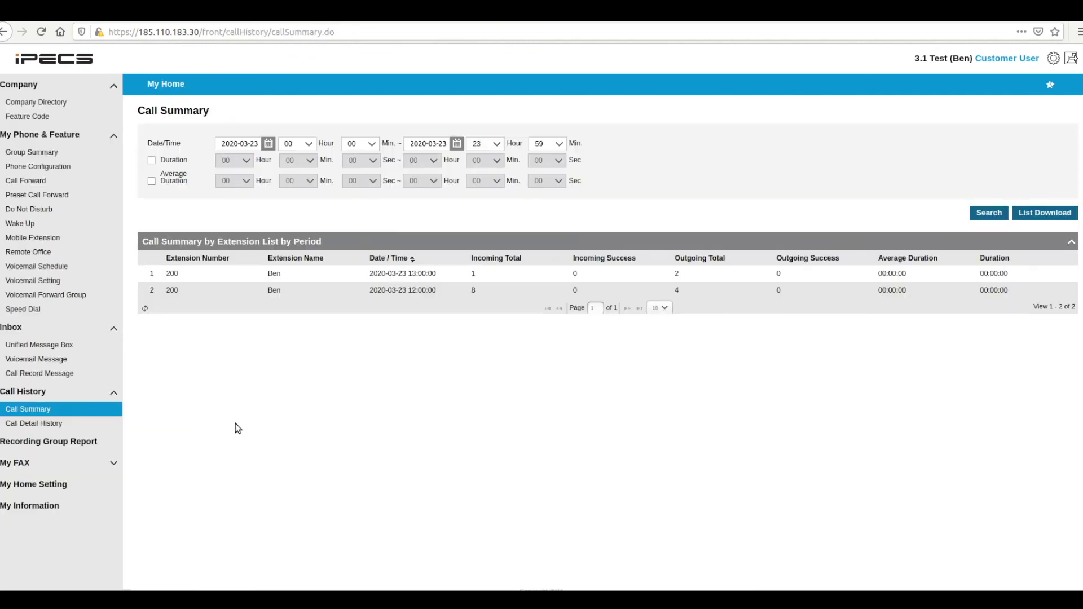
click(301, 143)
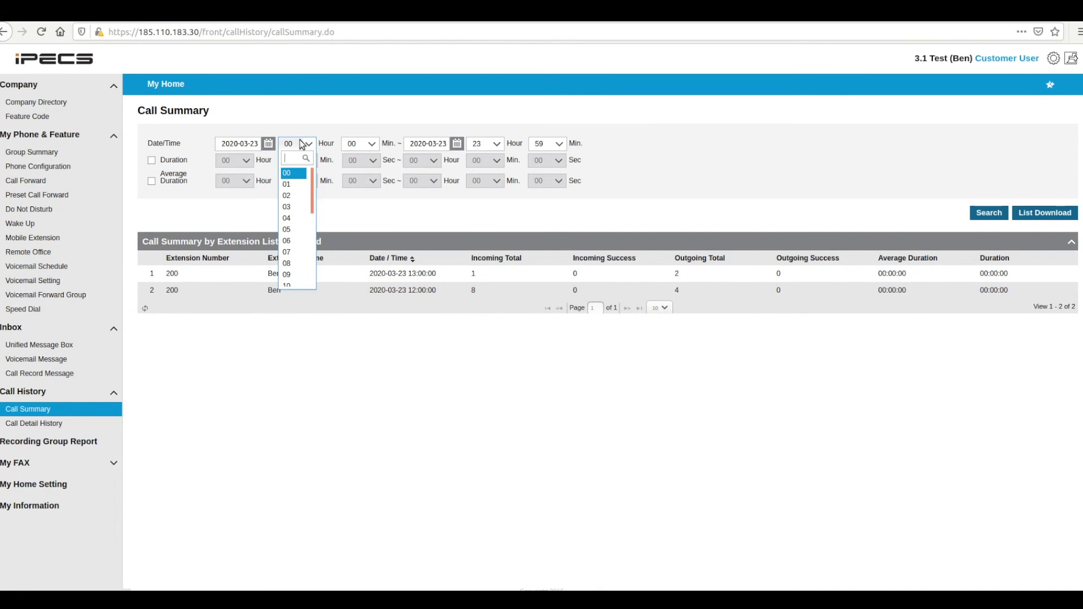
click(294, 263)
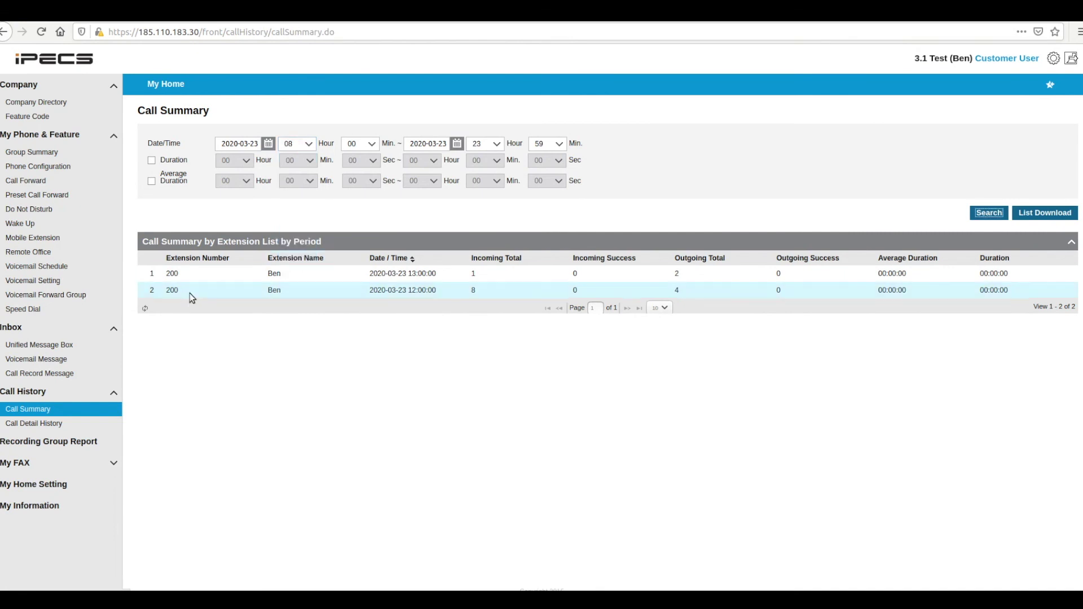
click(94, 508)
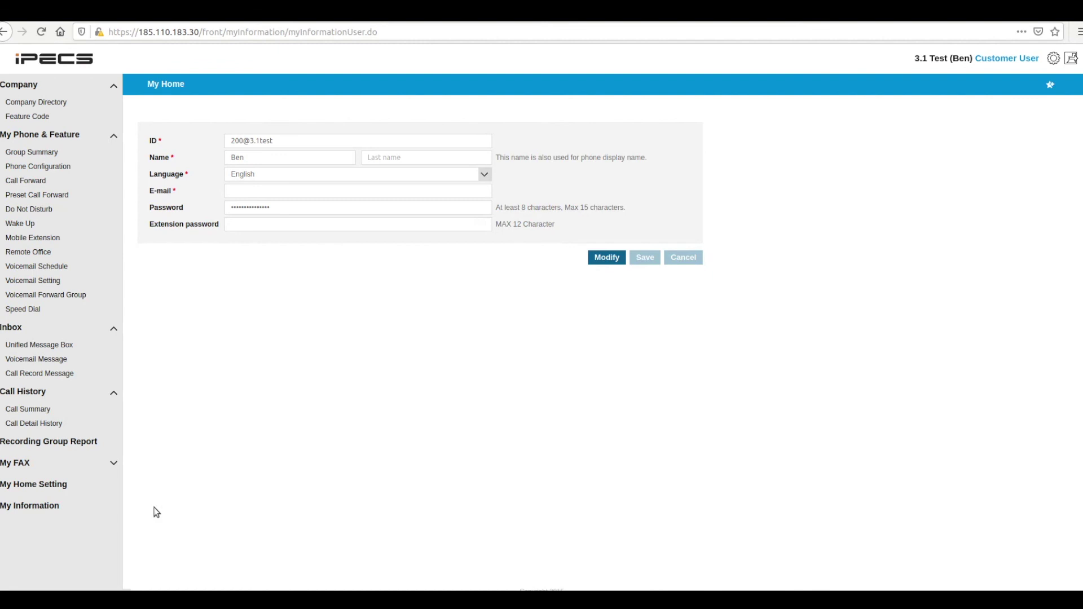